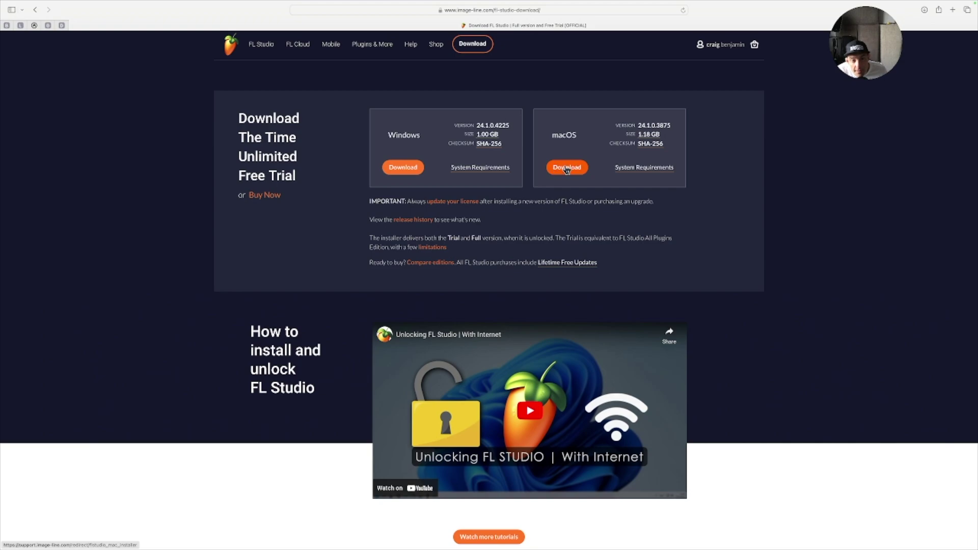
Close Safari, launch FL Studio 2024 from the Dock, and start a Basic 808 template project.
mouse_move(11, 2)
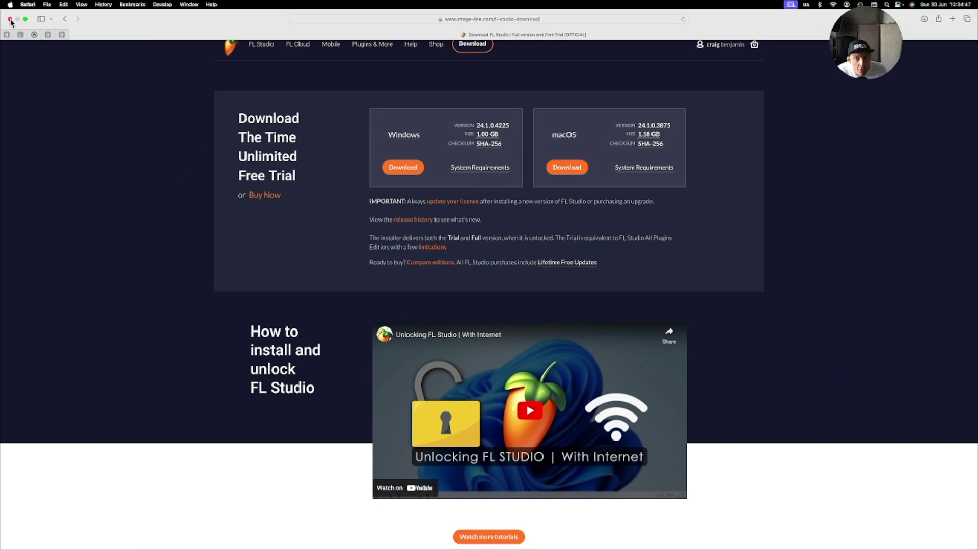
click(9, 19)
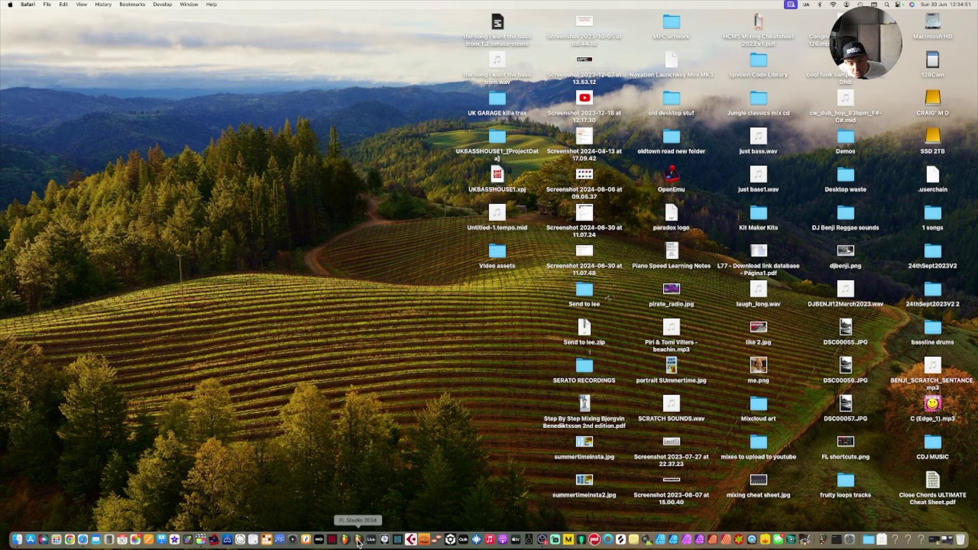
click(359, 541)
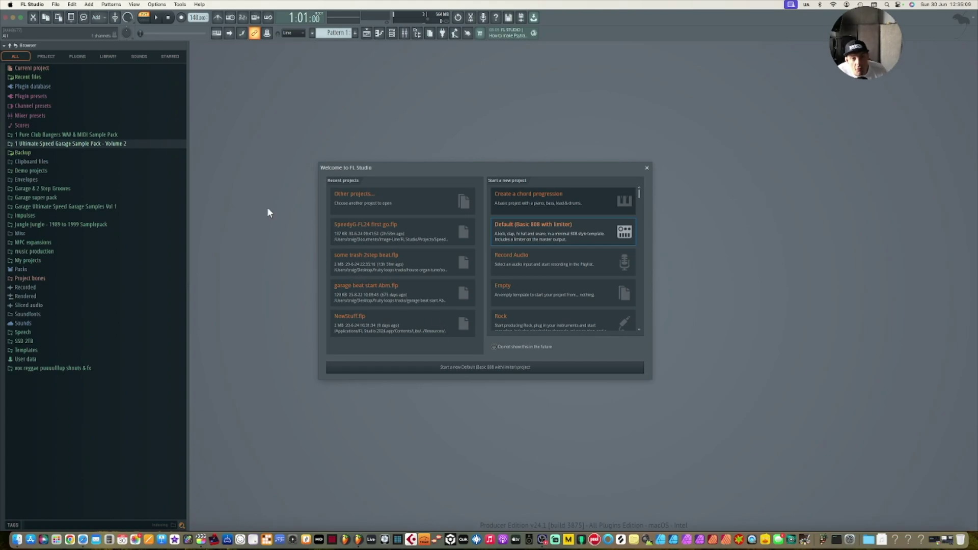
click(516, 367)
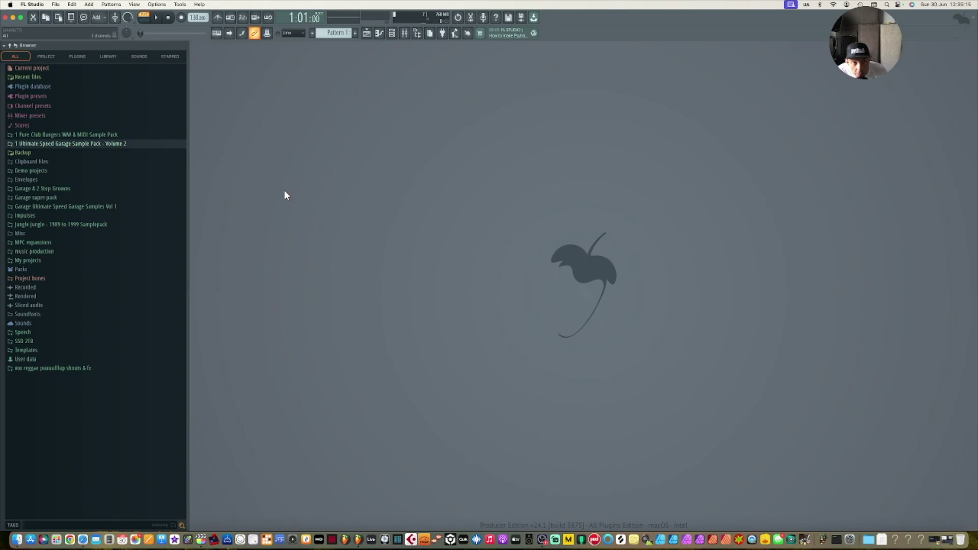
Unlock FL Studio with the Image-Line account through Help > Unlock FL Studio.
click(204, 4)
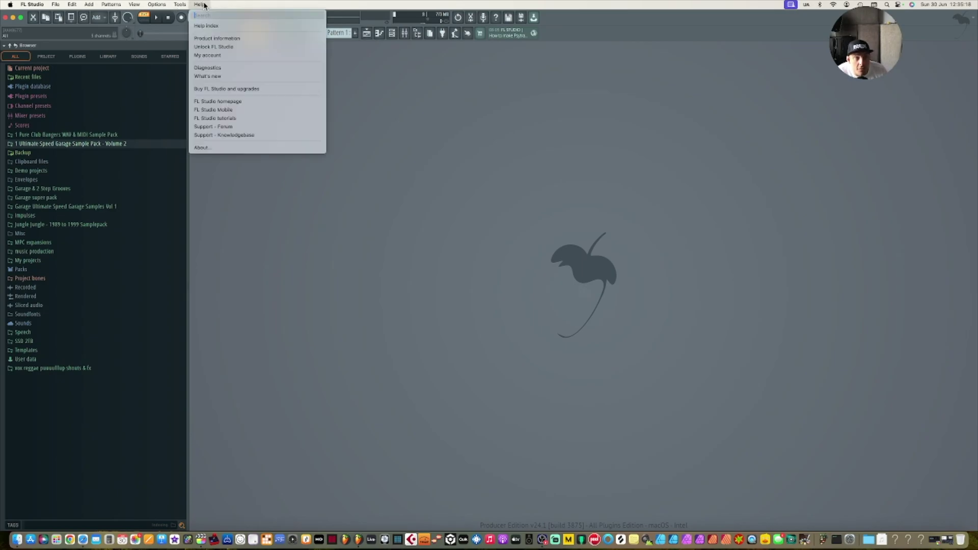
click(223, 48)
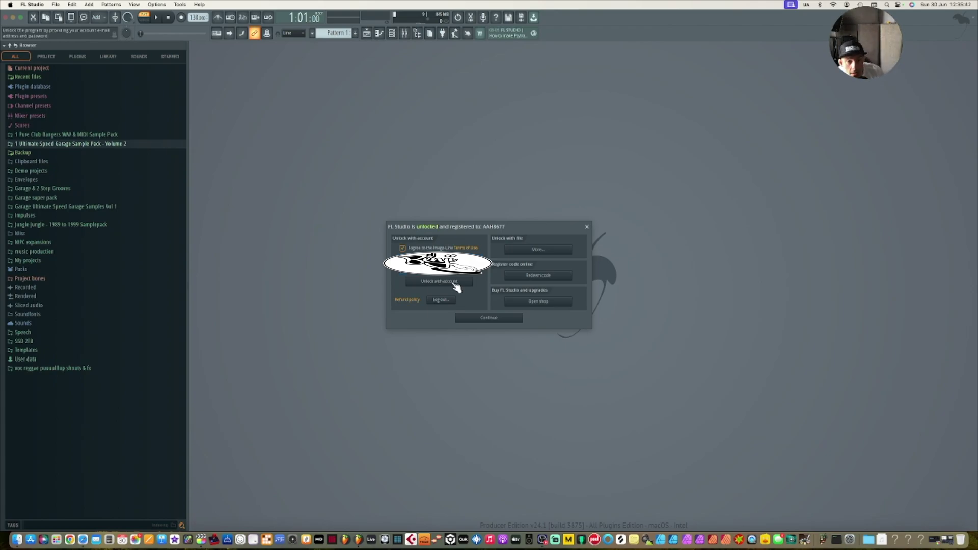
click(454, 284)
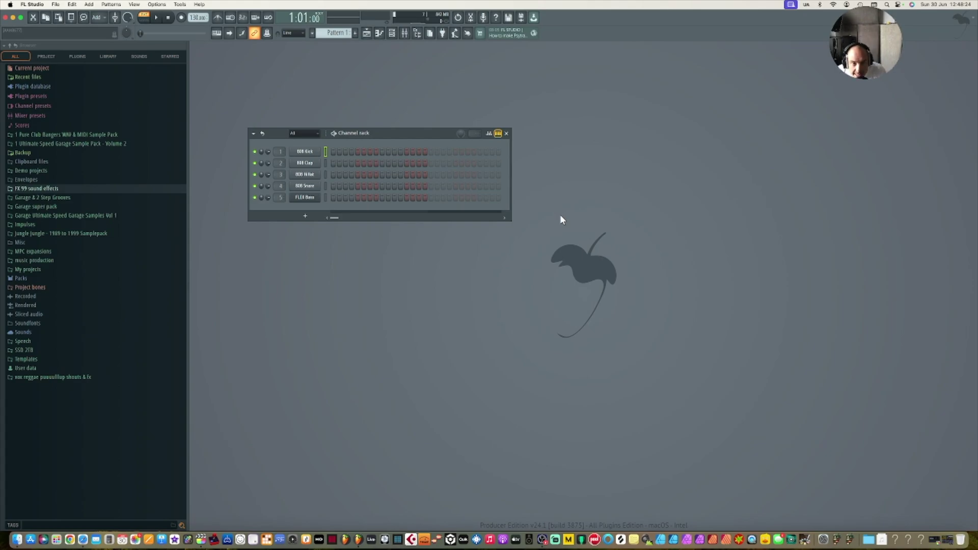
Keep Default audio device as the output at 44100 Hz with a 512-sample buffer.
click(157, 4)
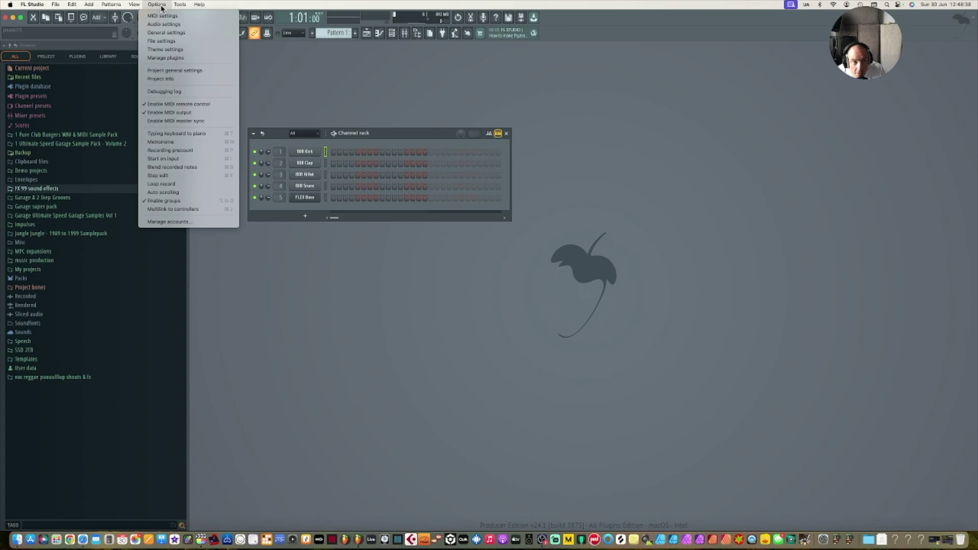
click(179, 26)
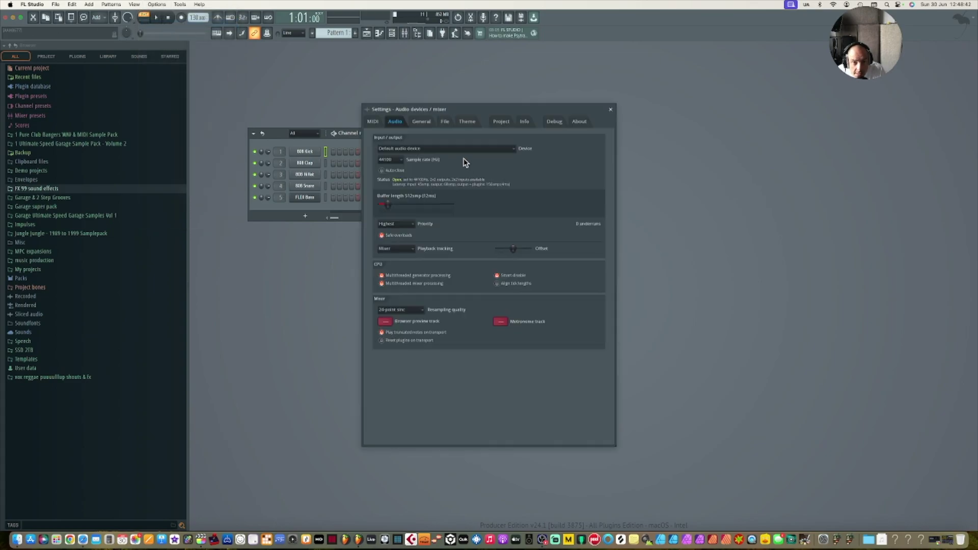
click(509, 150)
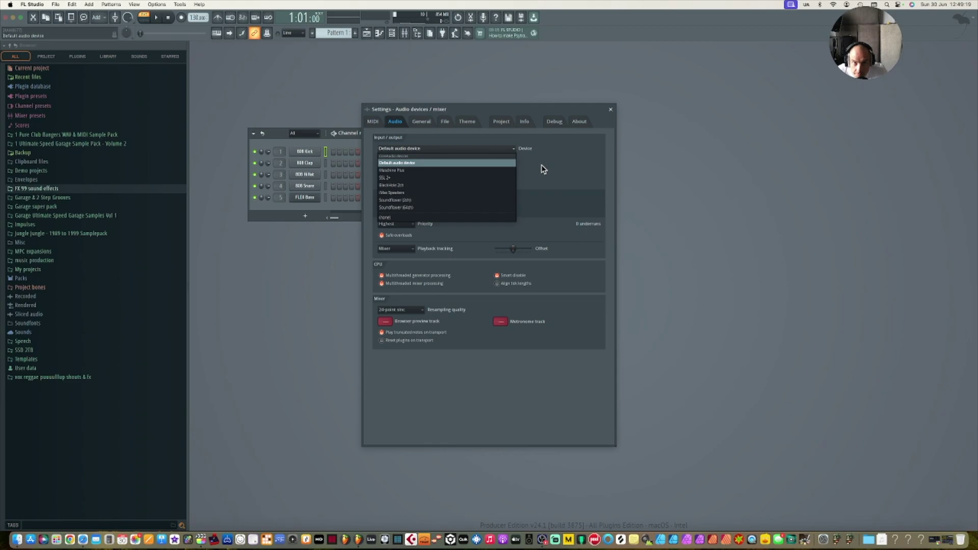
click(543, 164)
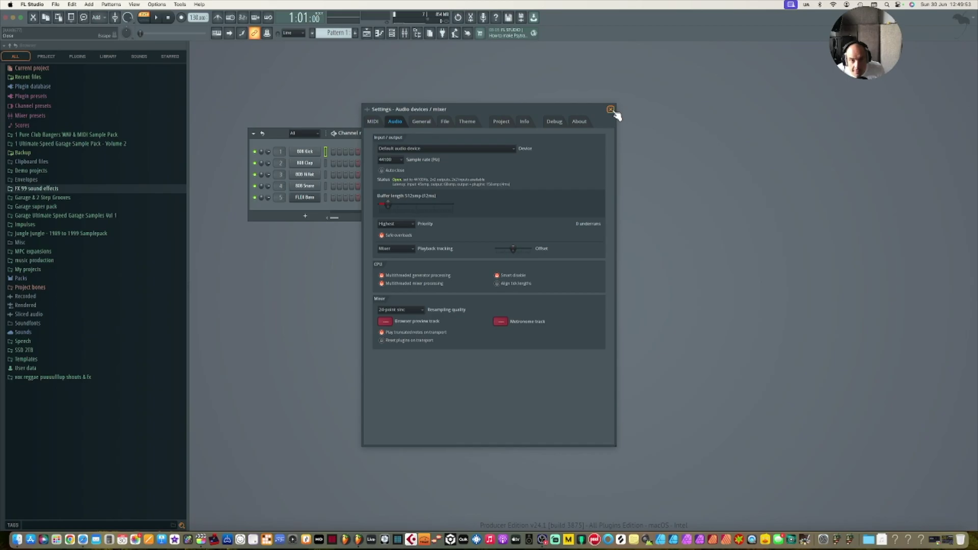
Enable the USB Midi input as a controller in MIDI settings and test it on the 808 Clap.
click(373, 122)
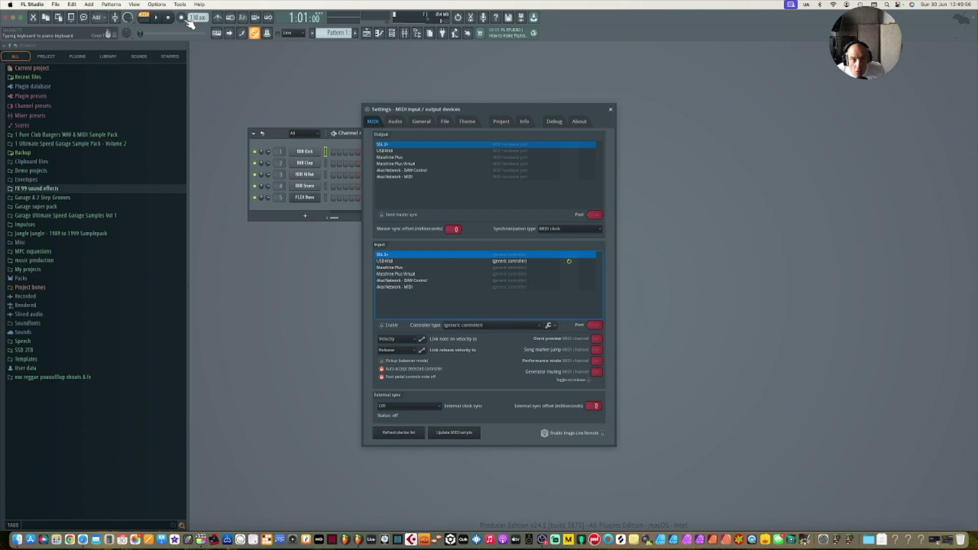
click(157, 5)
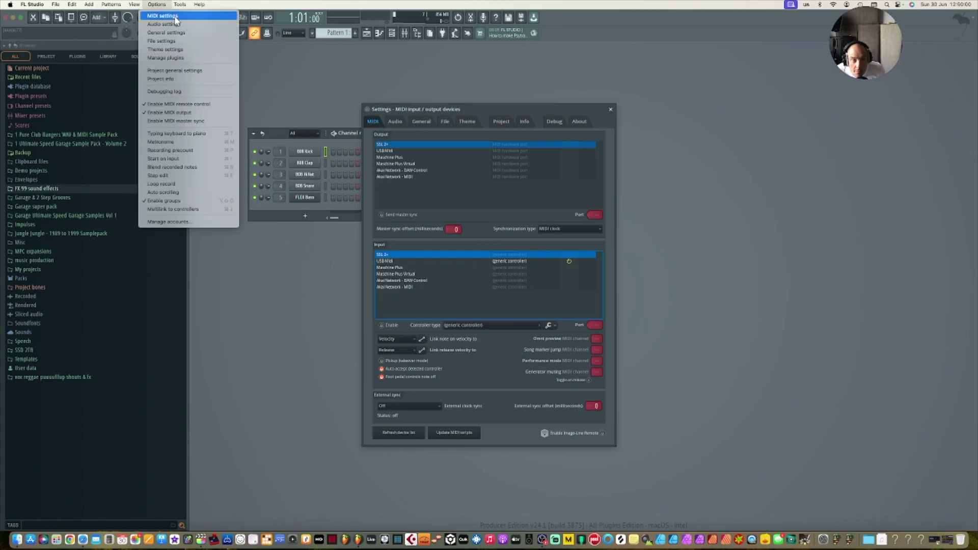
click(431, 113)
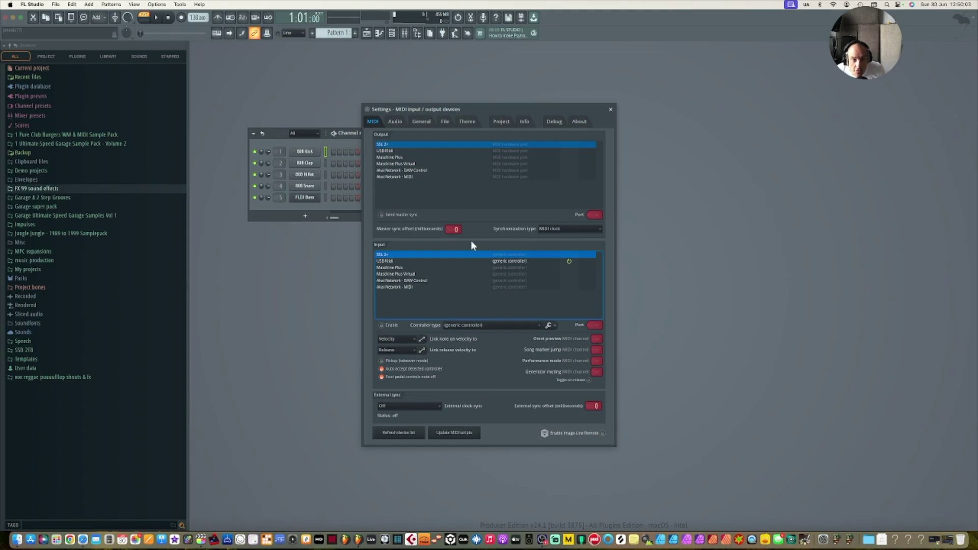
click(542, 261)
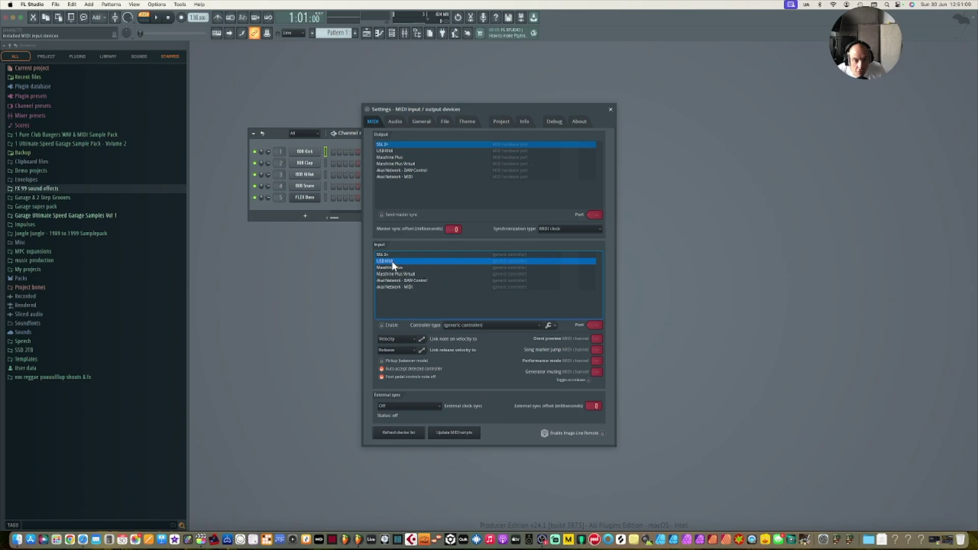
click(382, 325)
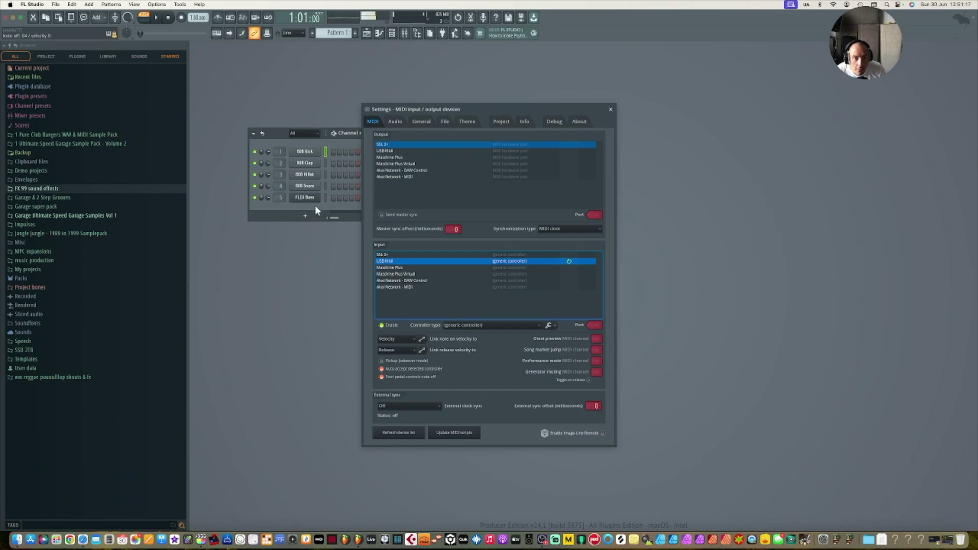
click(312, 164)
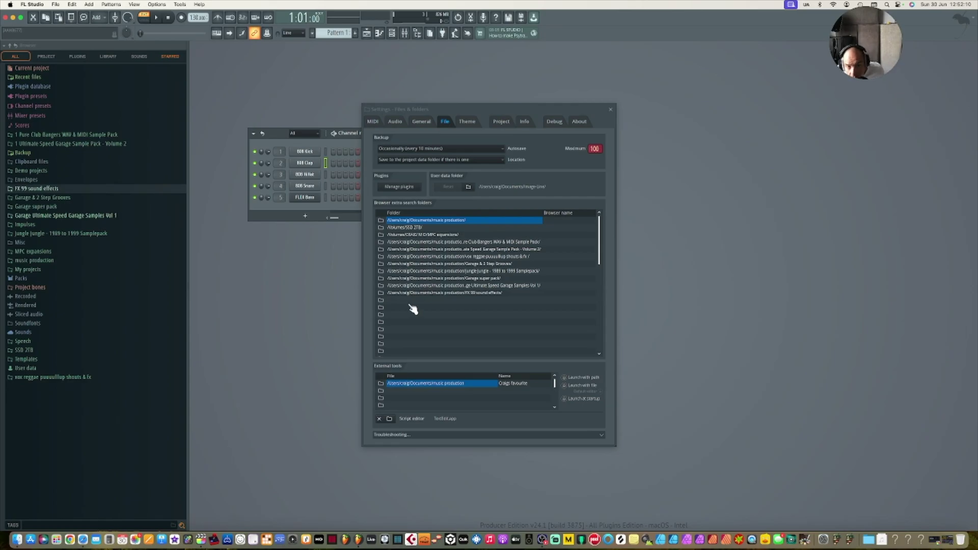
Add the 'Breaks Re-Mastered Drum - Wav Sample Pack' folder to the browser search folders.
click(380, 301)
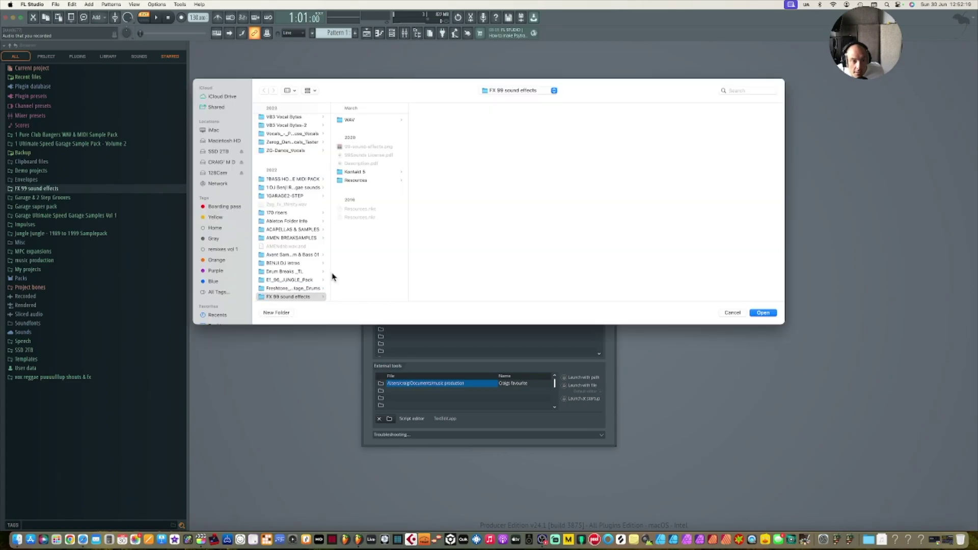
drag(330, 271, 397, 274)
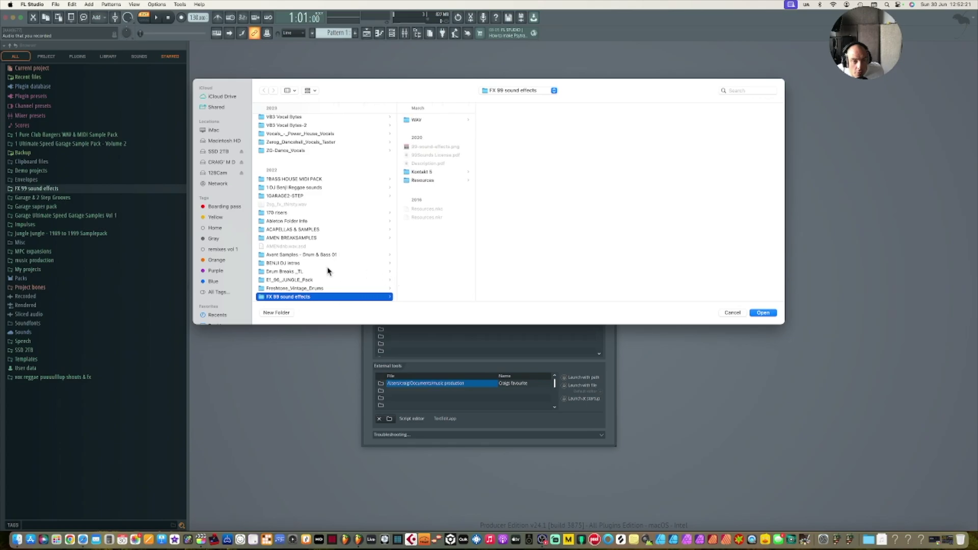
scroll(328, 270, down, 10)
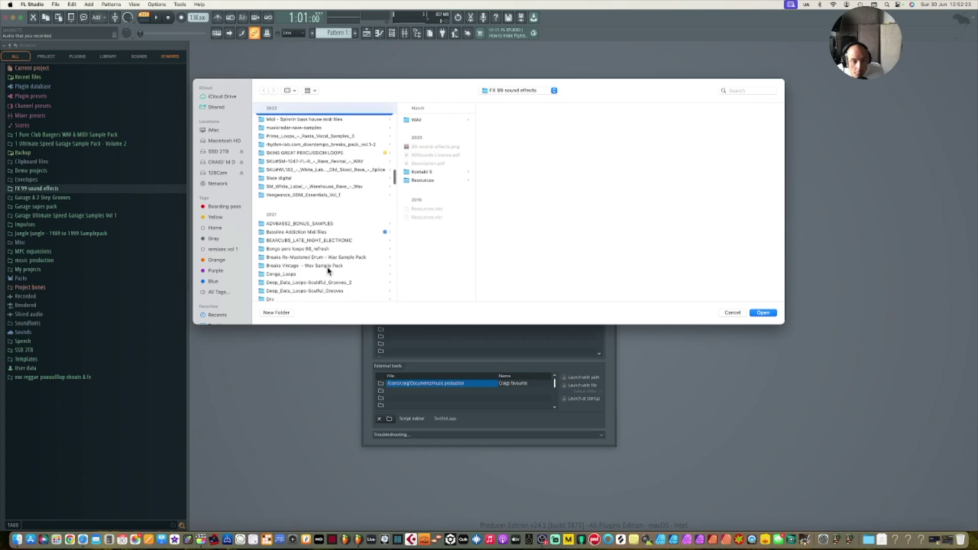
click(361, 258)
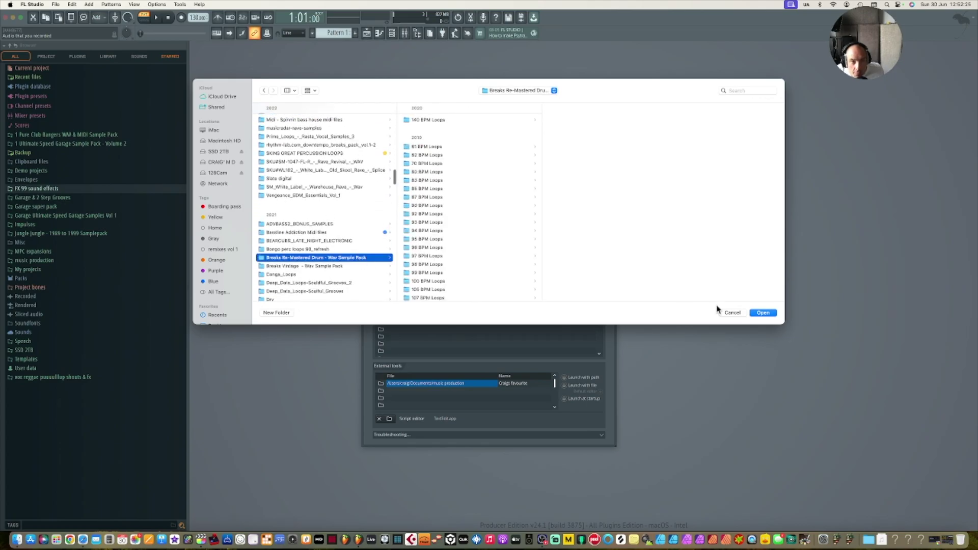
click(770, 313)
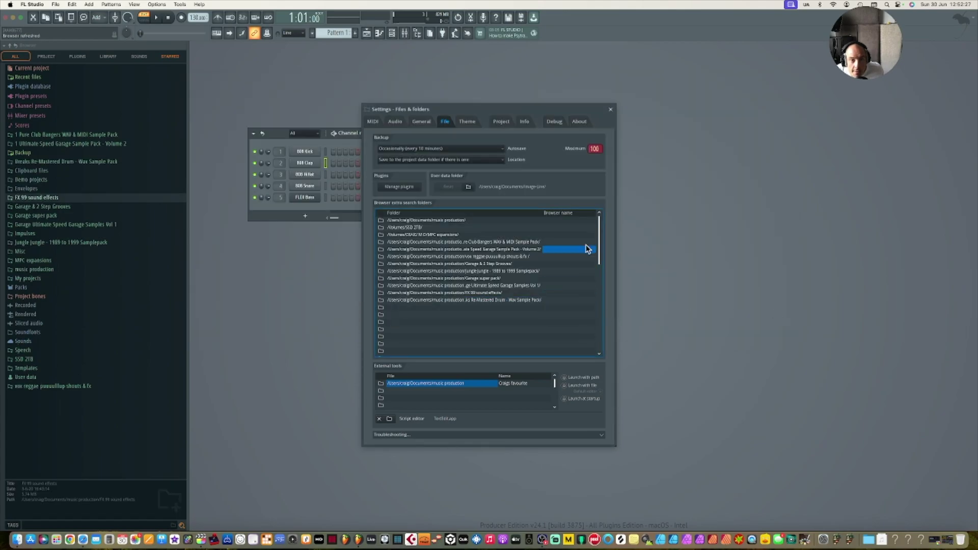
Close Settings and add 80 BPM Loop 3 from the Breaks Re-Mastered pack as a rack channel.
click(611, 109)
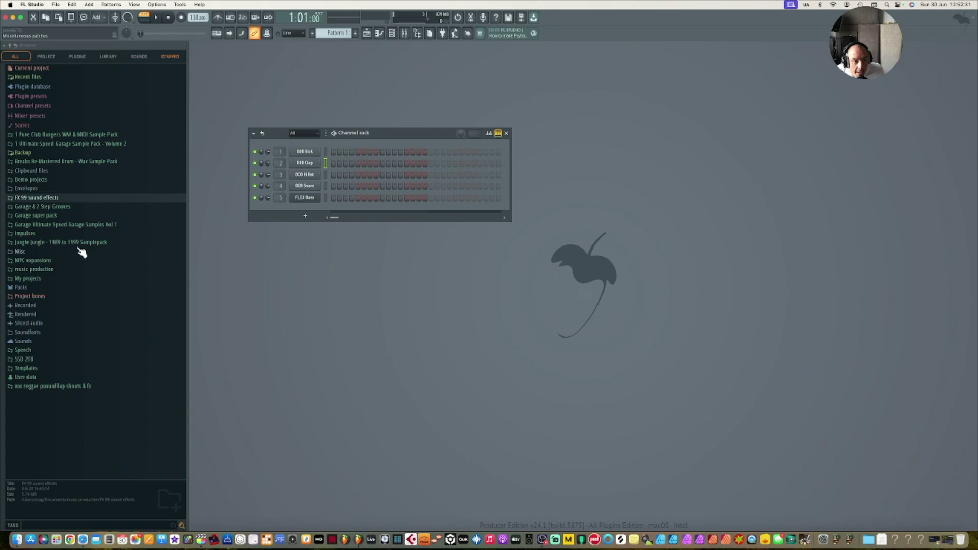
click(15, 162)
click(14, 161)
click(14, 162)
click(57, 198)
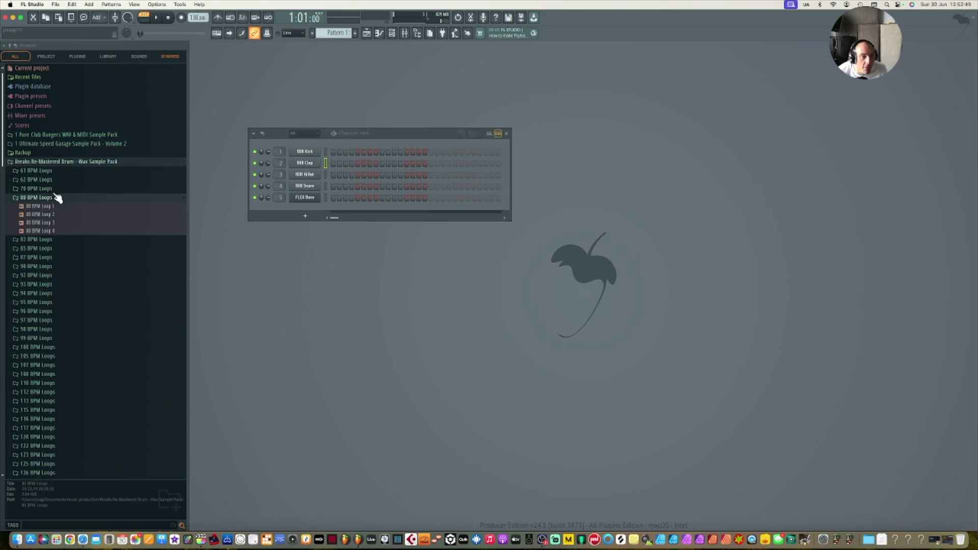
click(37, 223)
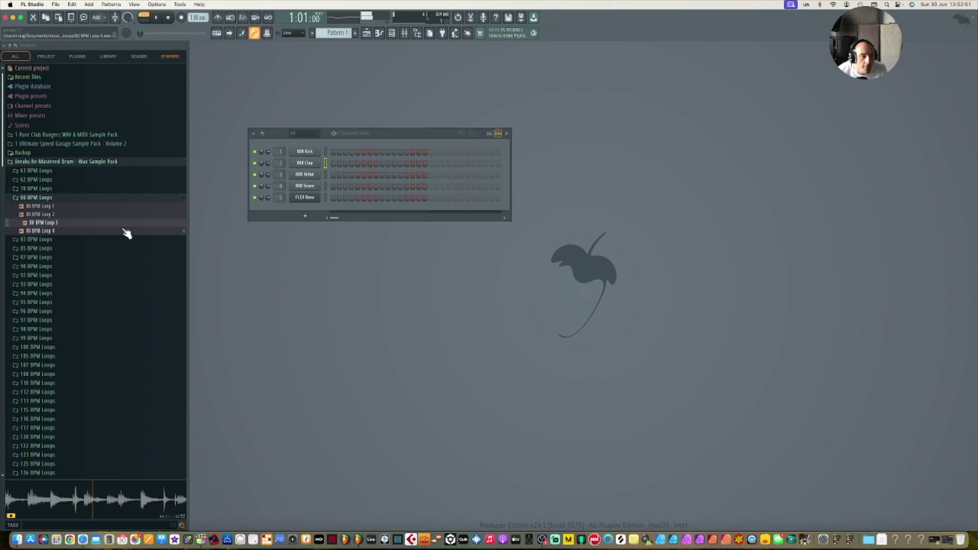
drag(31, 223, 312, 210)
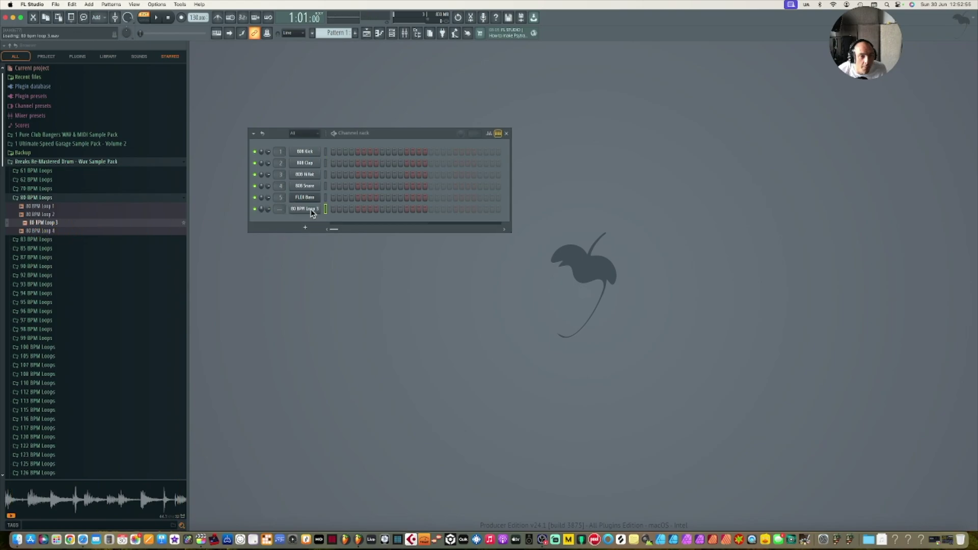
click(313, 210)
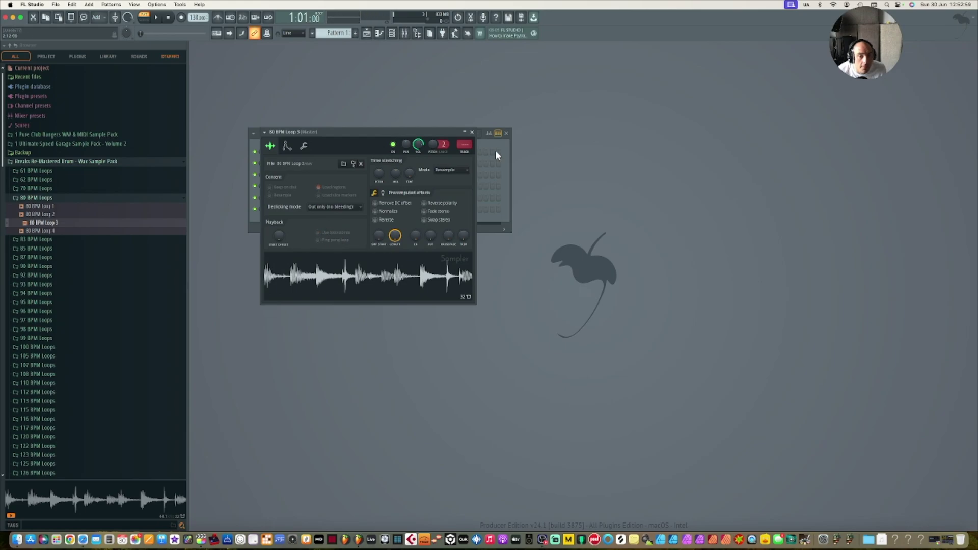
click(472, 132)
Add 360 Pad from the Jungle Jungle Pads folder as a new channel, then hide the rack.
click(23, 162)
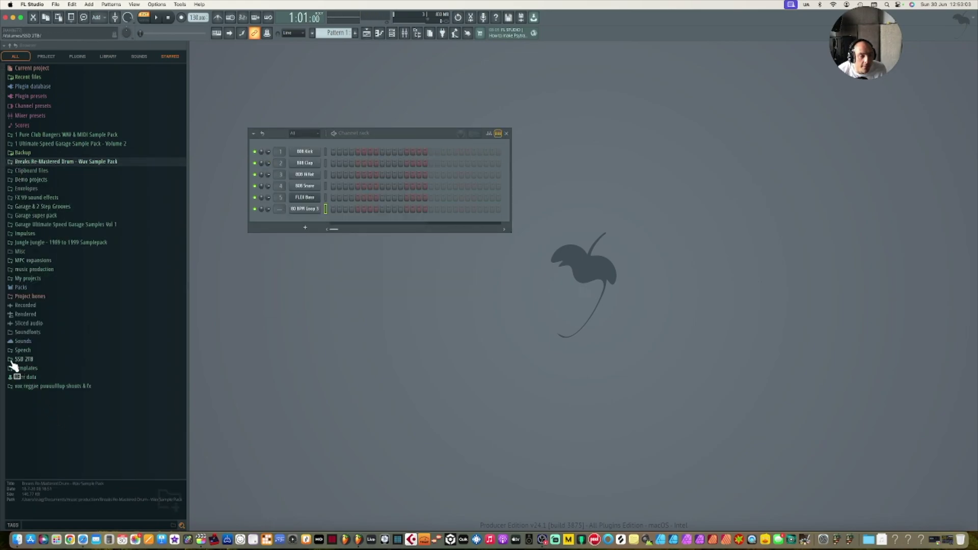
click(38, 243)
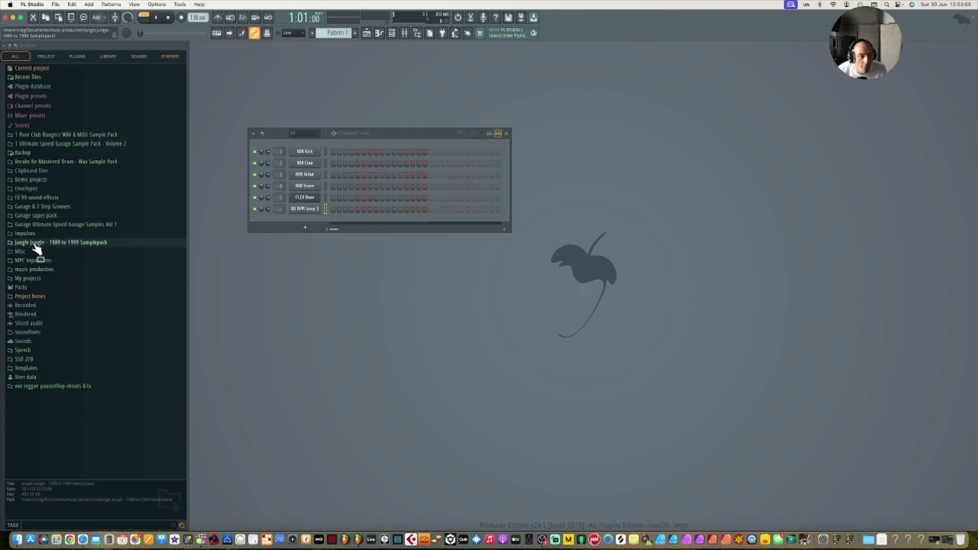
click(31, 279)
click(65, 305)
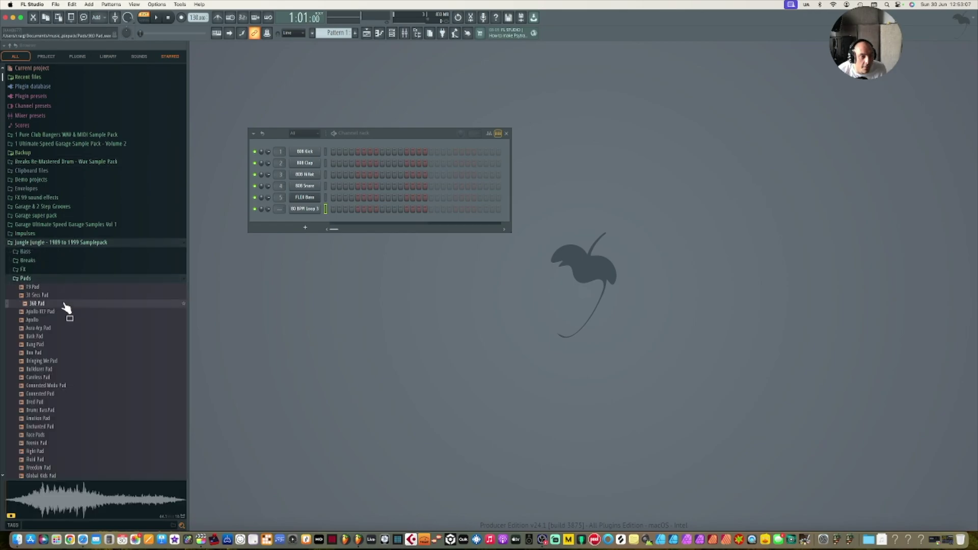
drag(66, 307, 174, 282)
drag(300, 223, 302, 224)
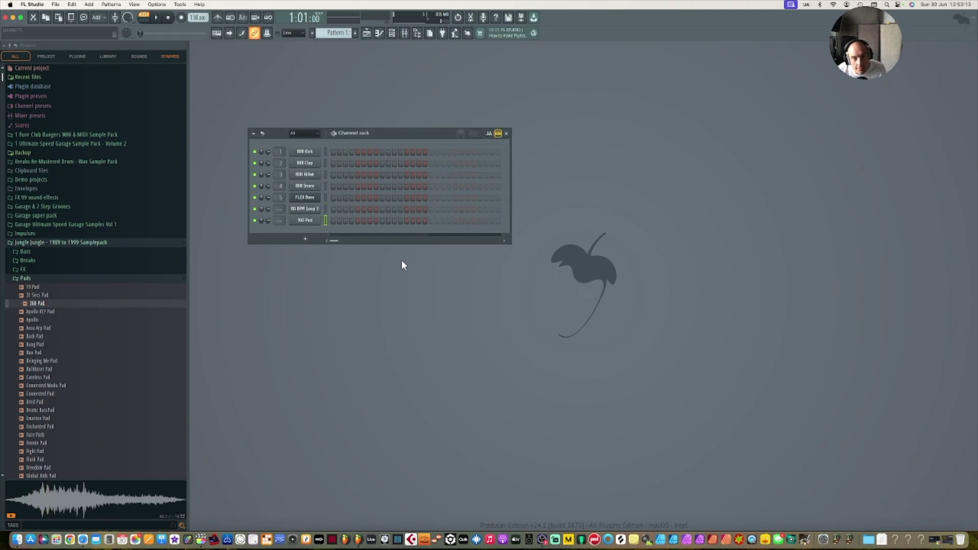
key(F6)
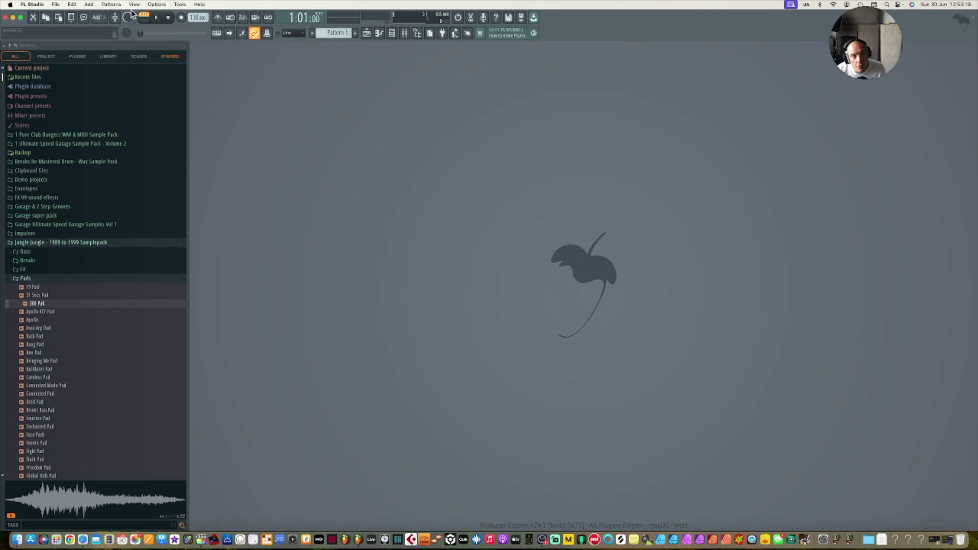
Open the Plugin Manager from Options and move its window to the screen centre.
click(157, 6)
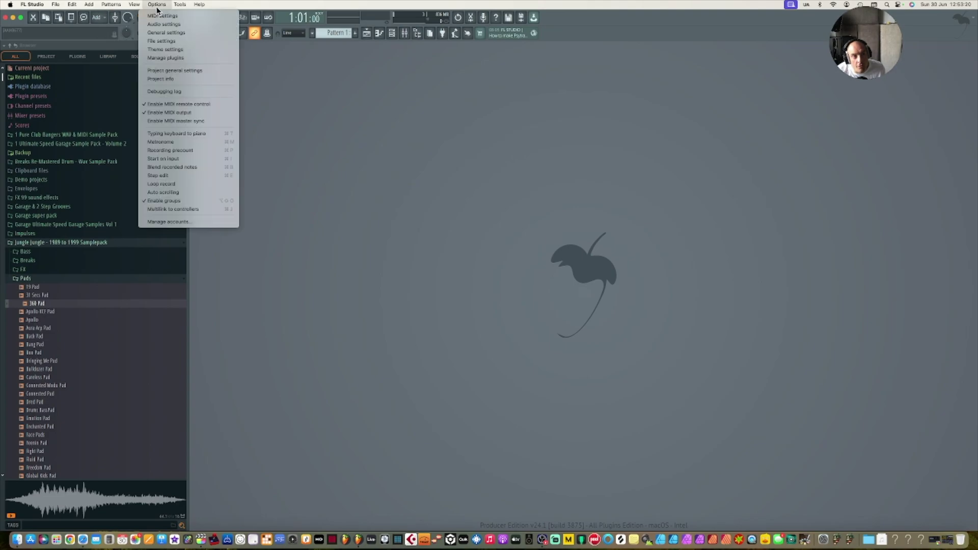
click(199, 58)
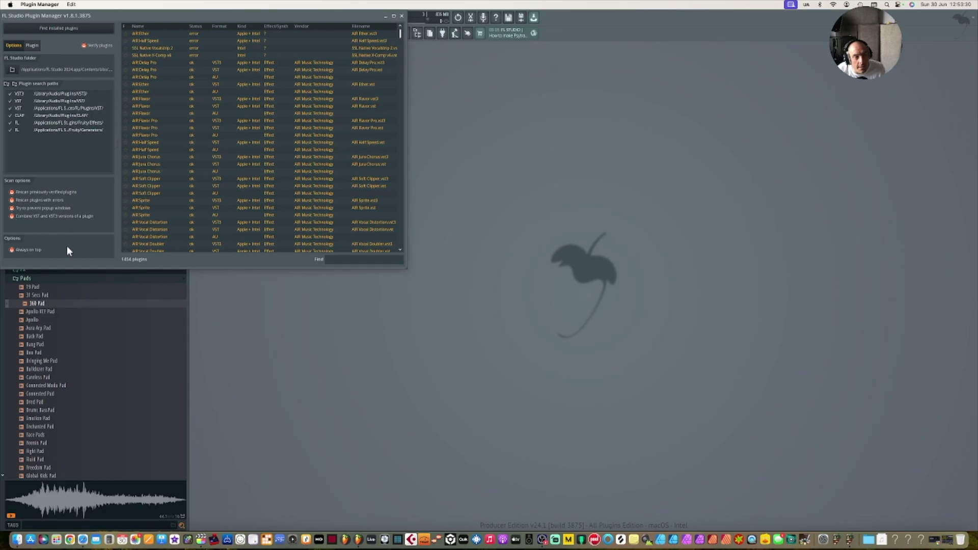
drag(152, 15, 369, 200)
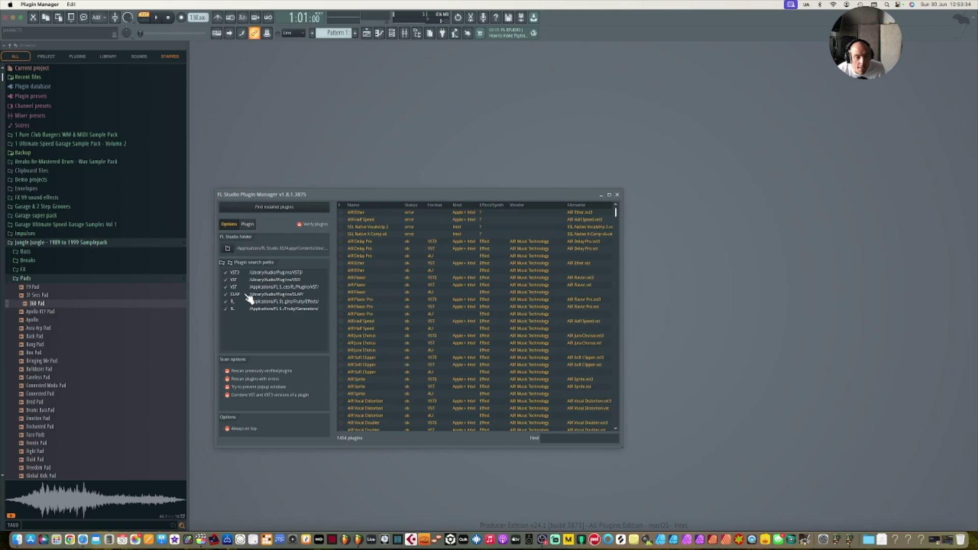